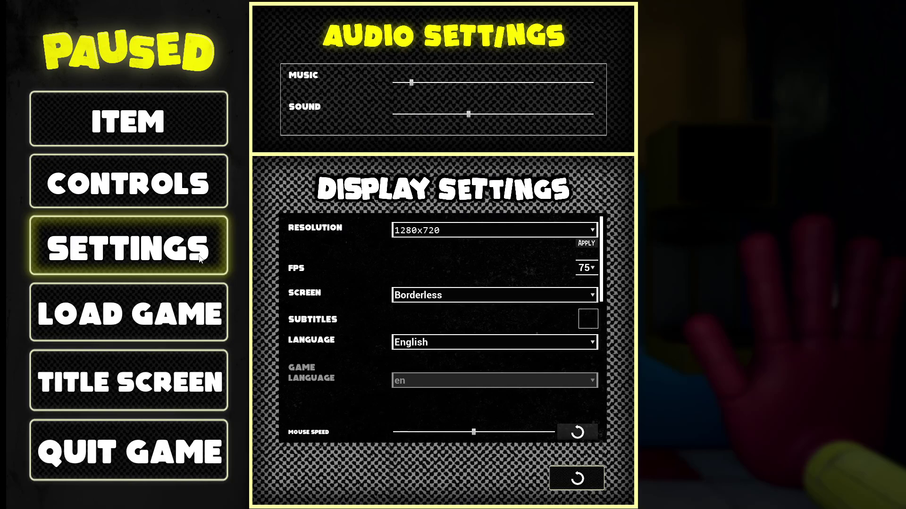
Load the last autosave and walk down the corridor past door 05 toward the archway
left_click(182, 308)
left_click(378, 311)
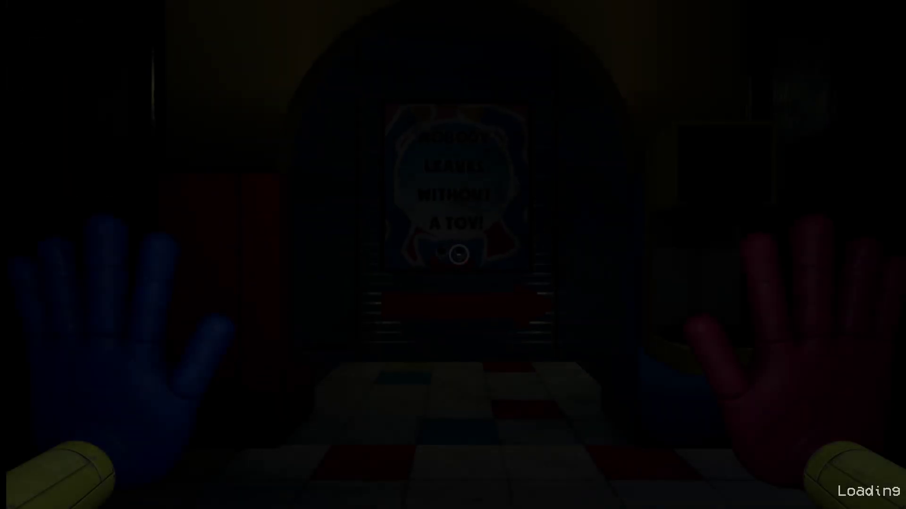
key("w")
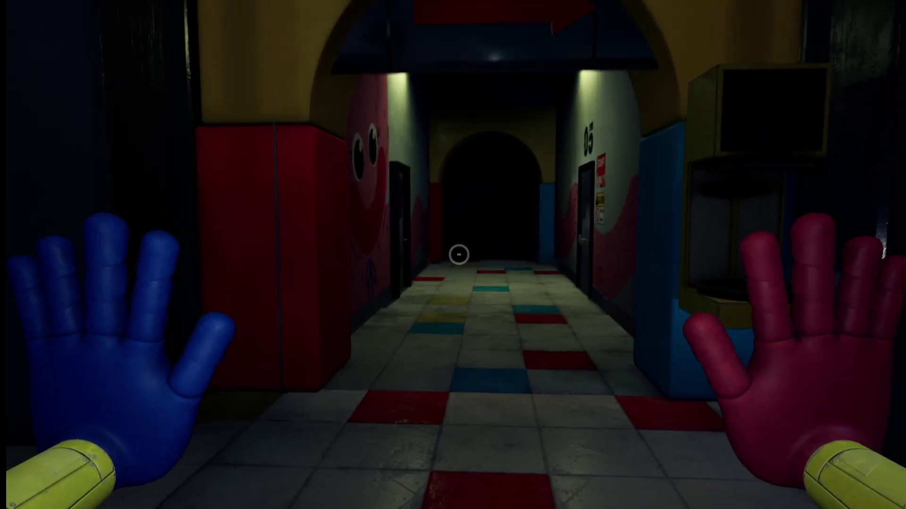
key("w")
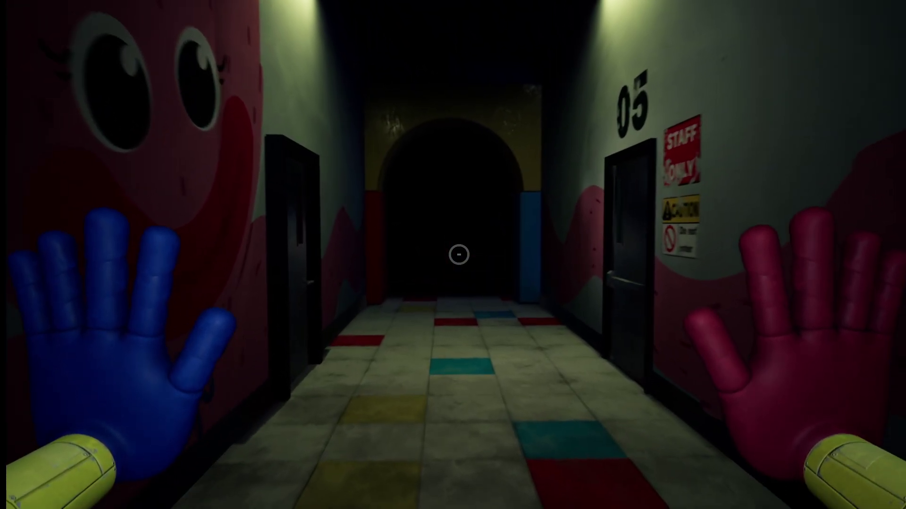
key("w")
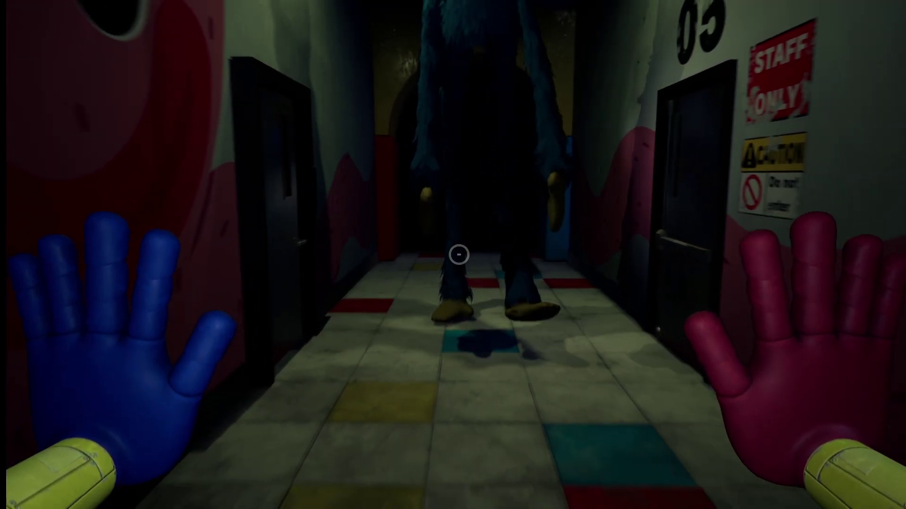
key("s")
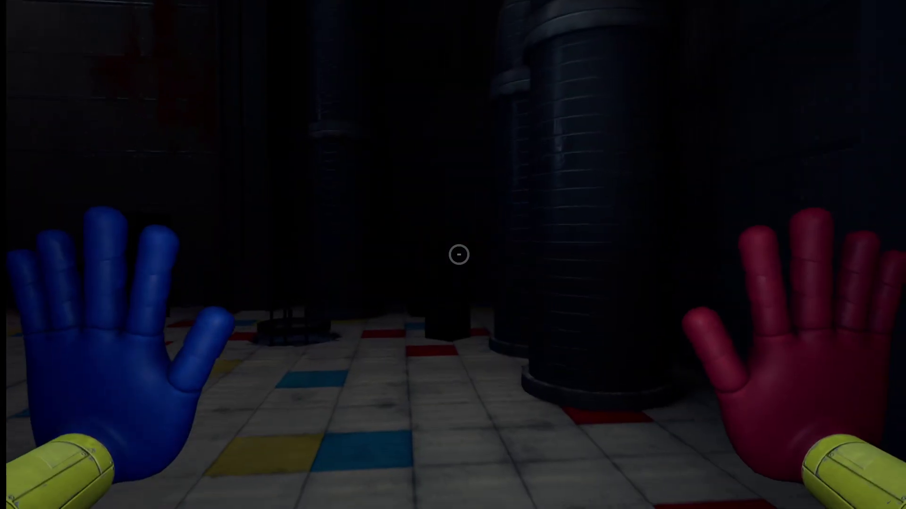
Back away from Huggy Wuggy, pass through the caution door and head for the red-railed stairs
key("w")
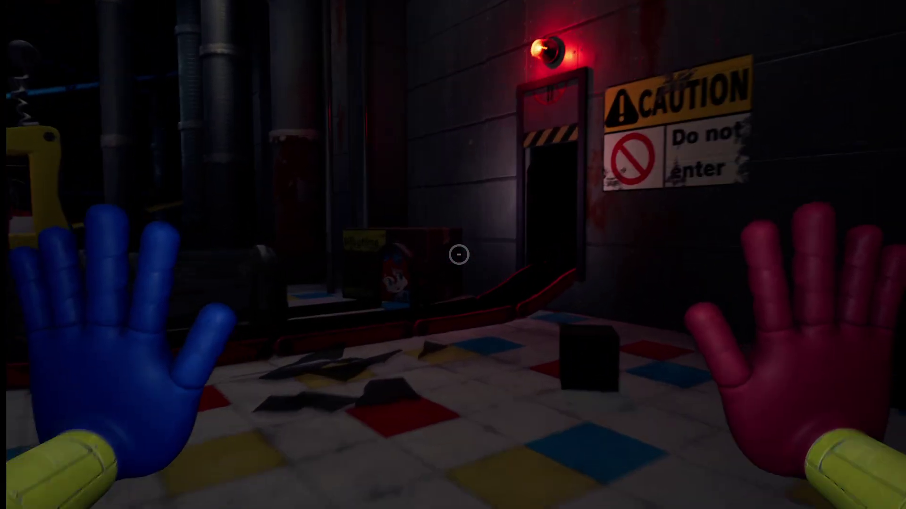
key("w")
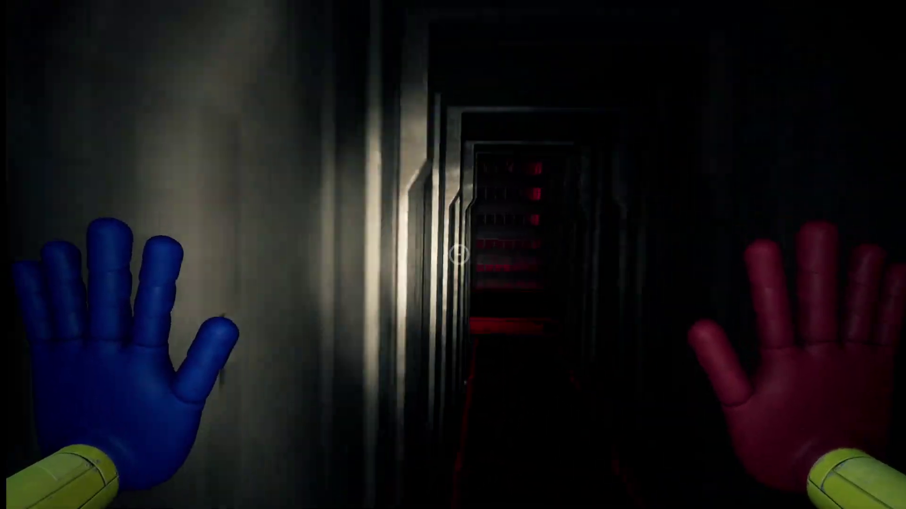
key("w")
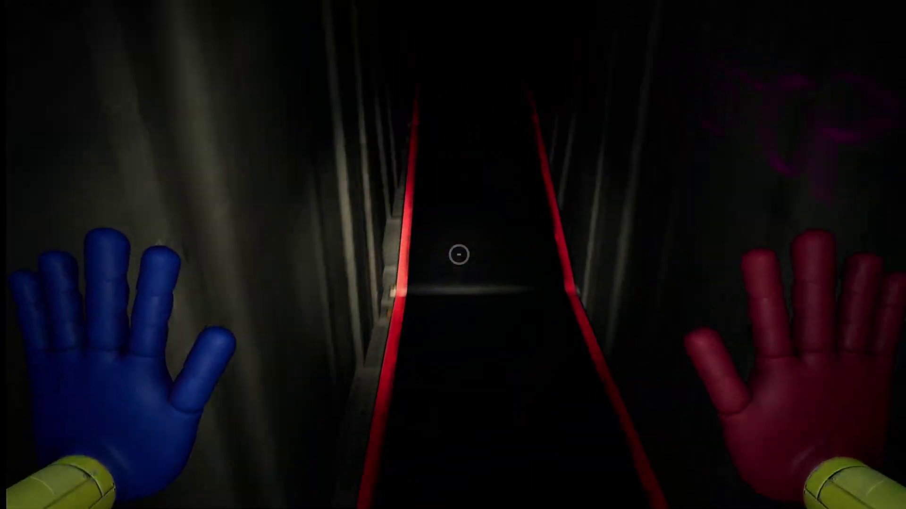
Follow the dark conveyor corridor through the metal passage and drop down the chute
key("w")
key("w")
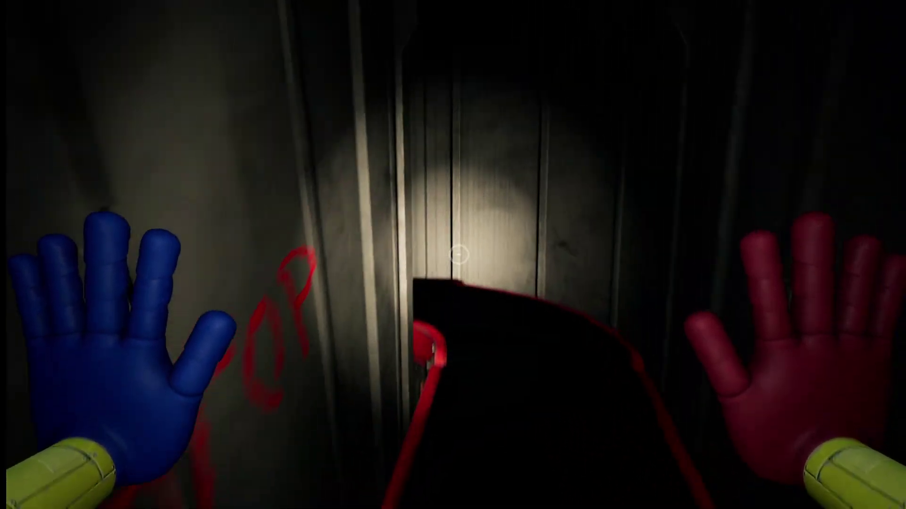
key("w")
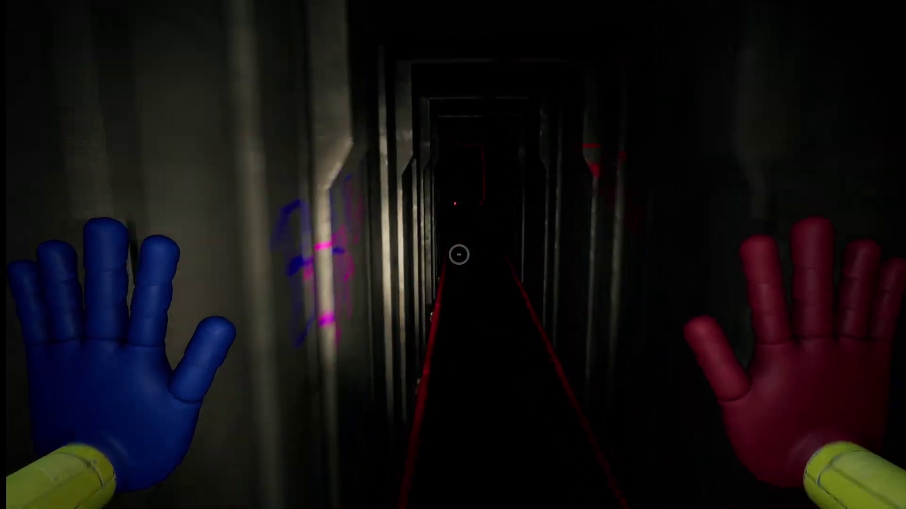
key("w")
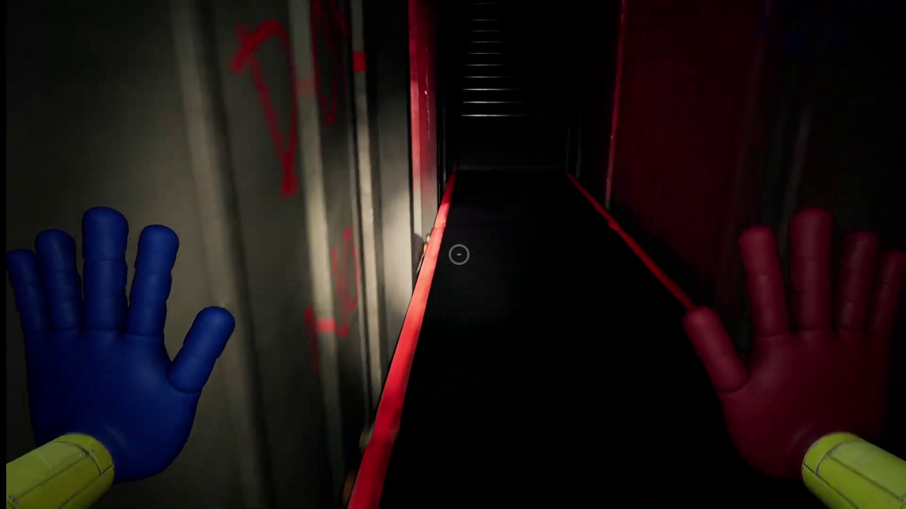
key("w")
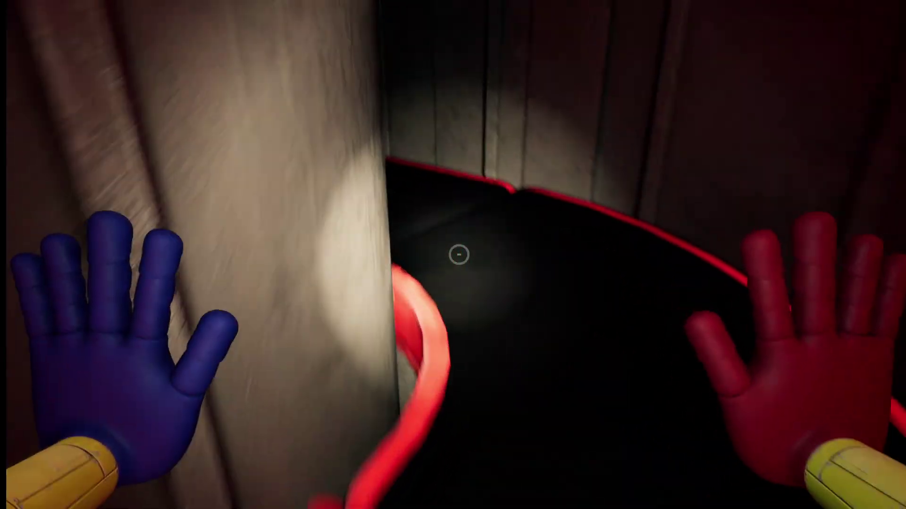
key("w")
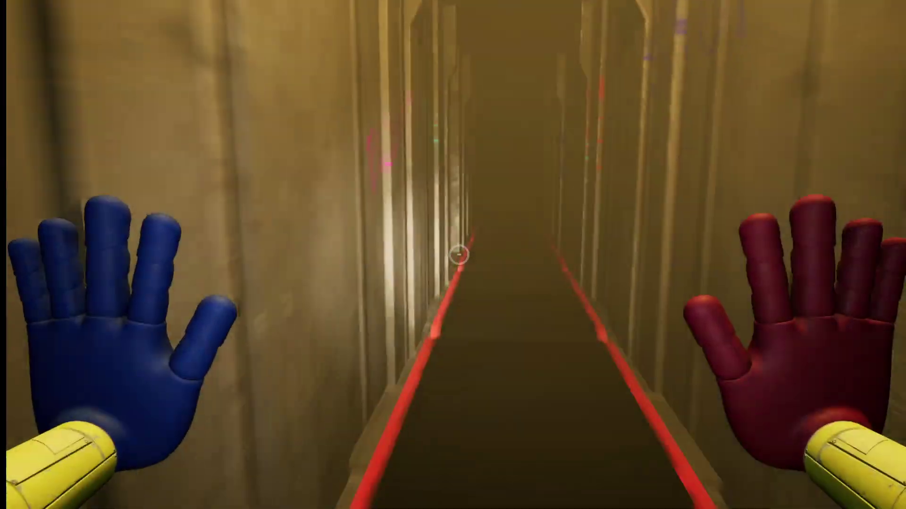
key("w")
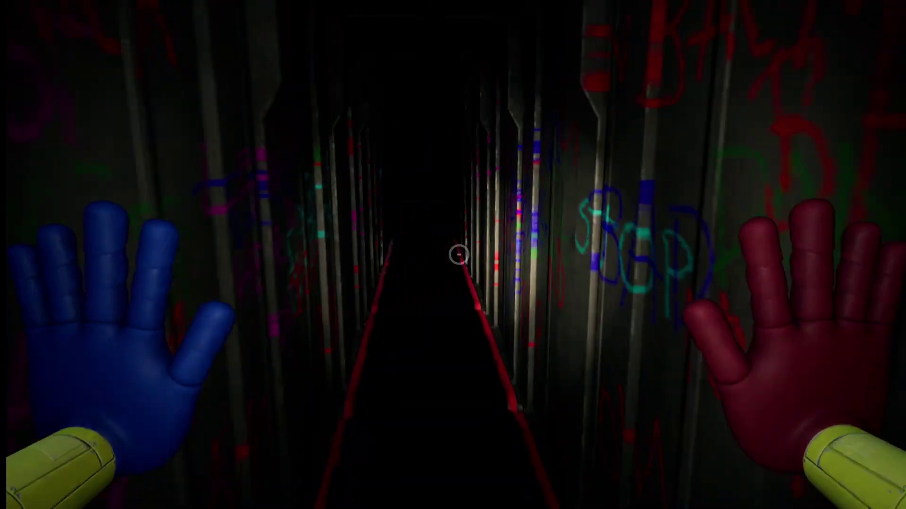
Walk through the graffiti corridor into the concrete passage and grab the crate with the red hand
key("w")
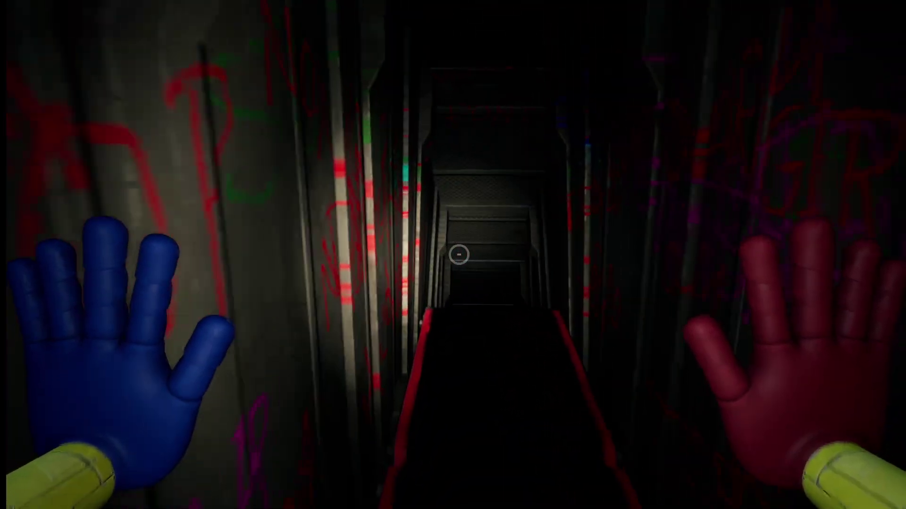
key("w")
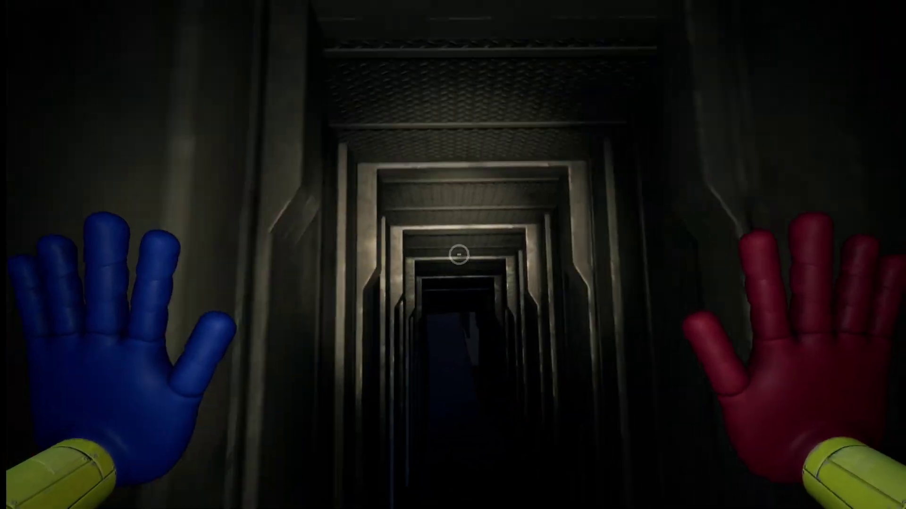
key("w")
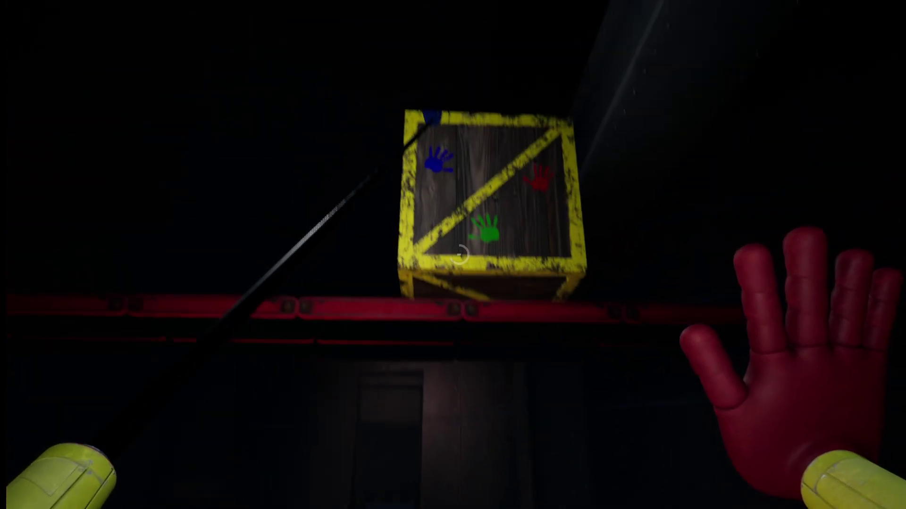
right_click(453, 255)
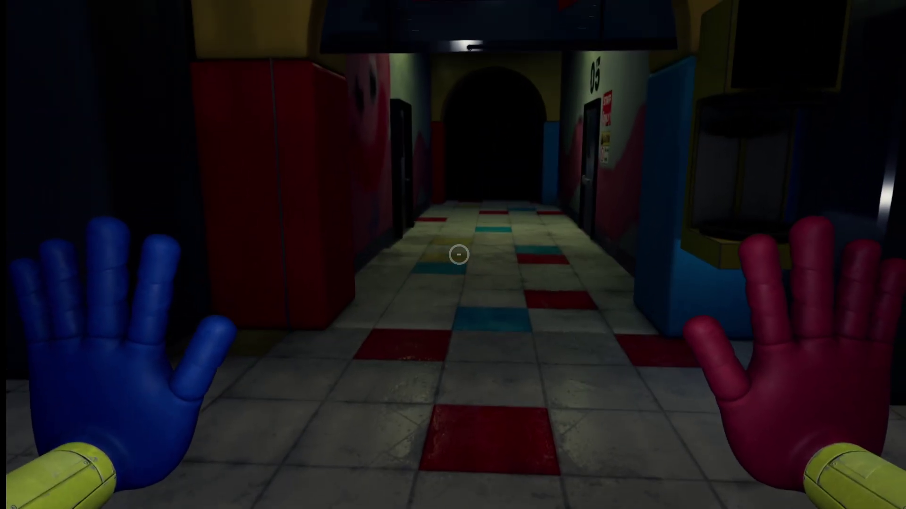
Walk down the hallway toward door 05 and cross the room to the caution doorway
key("s")
key("w")
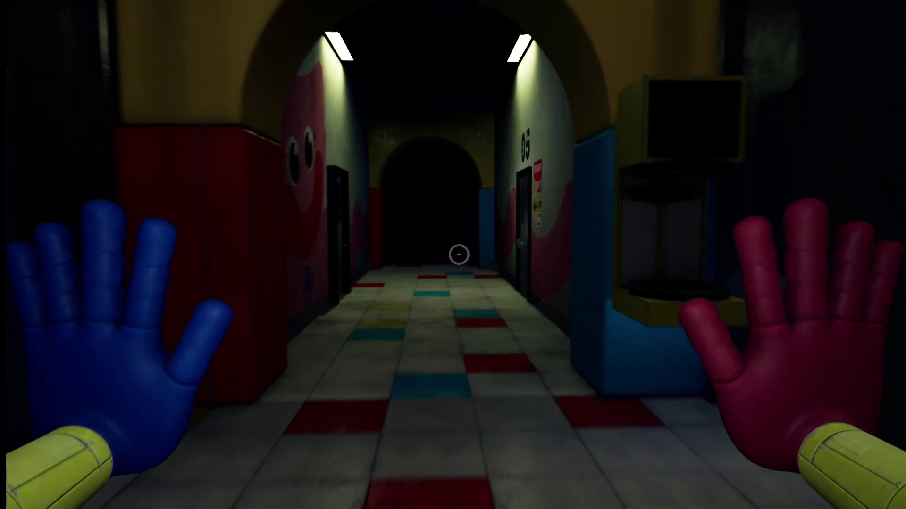
key("w")
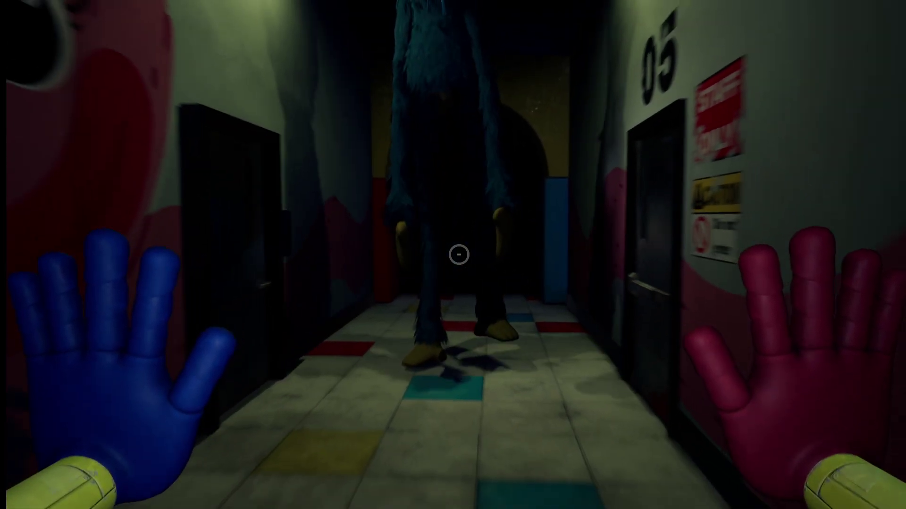
key("w")
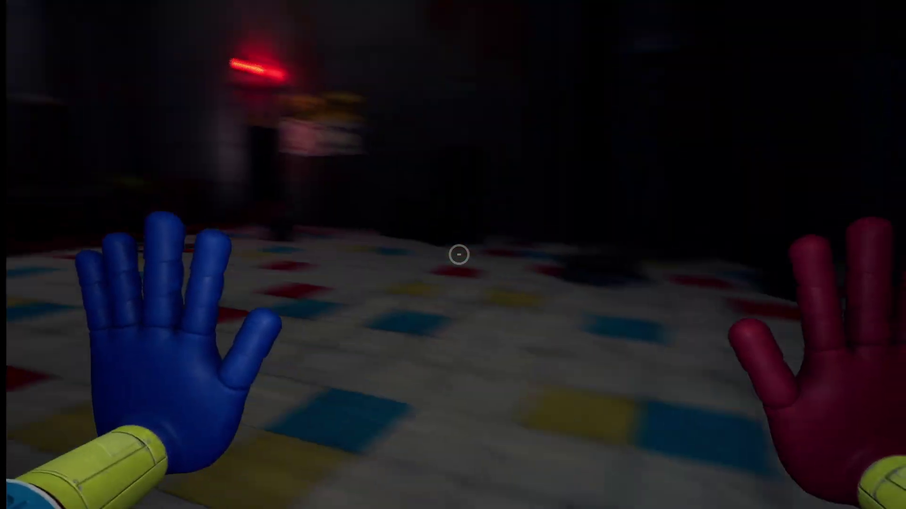
Reach the stairs, shoot the cabinet door with the left hand, then return to chapter selection
key("w")
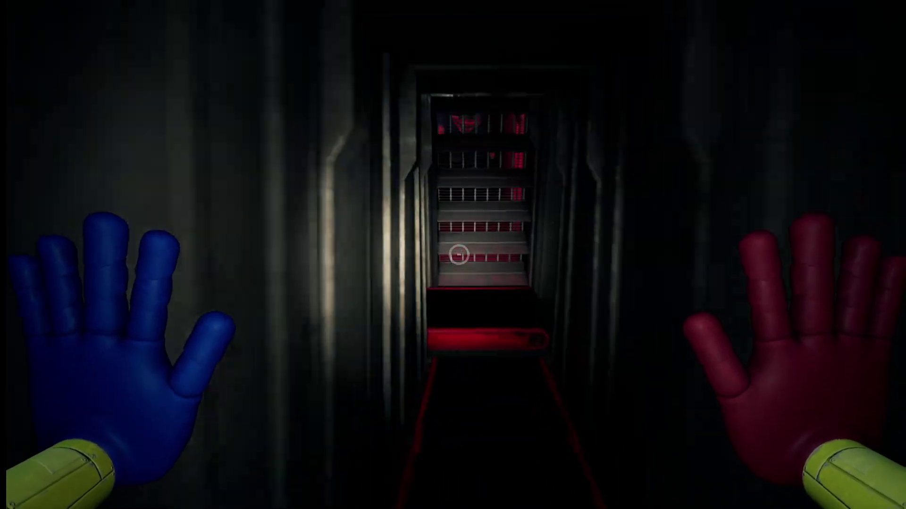
key("w")
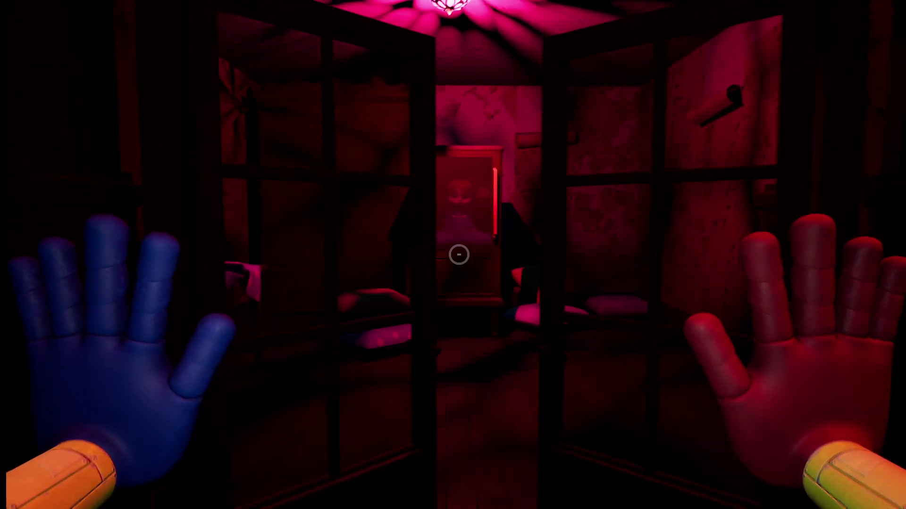
left_click(458, 255)
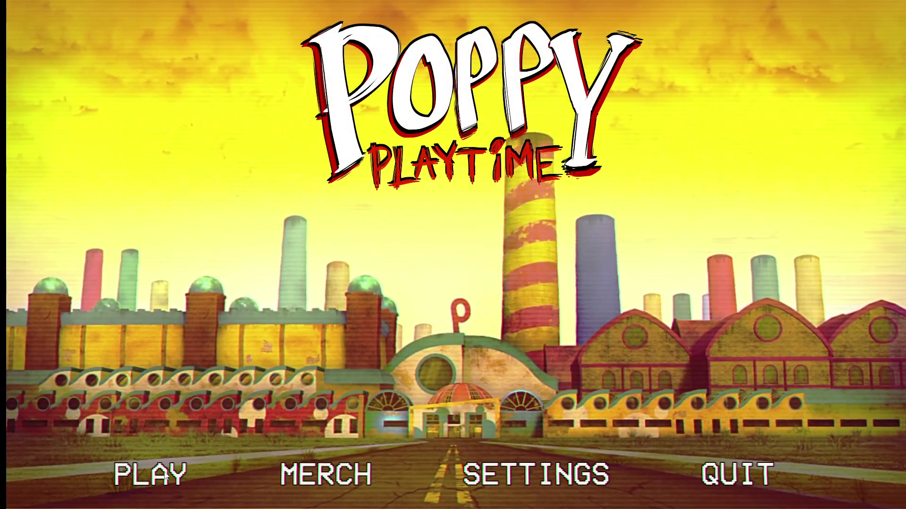
left_click(142, 467)
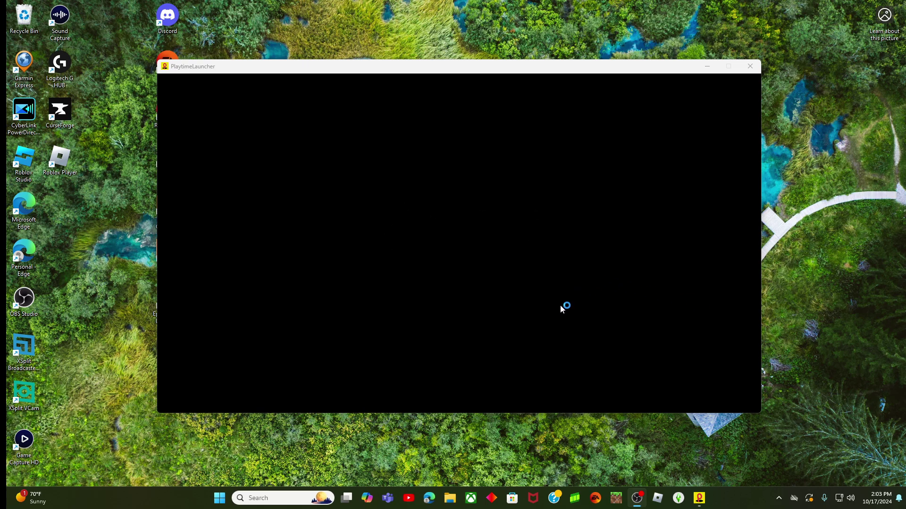
Close the overlay's store browser, Friends and Game Overview panels, then open the Chapter 2 card
key("shift+Tab")
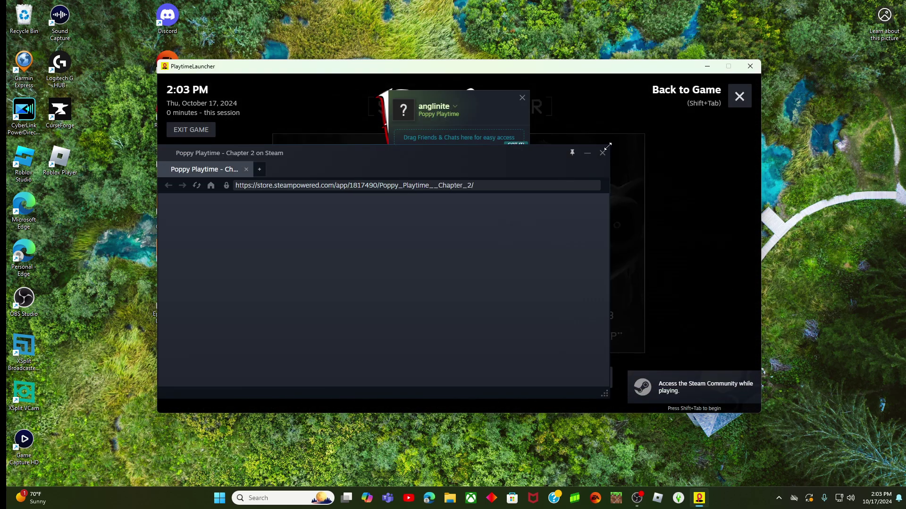
left_click(603, 152)
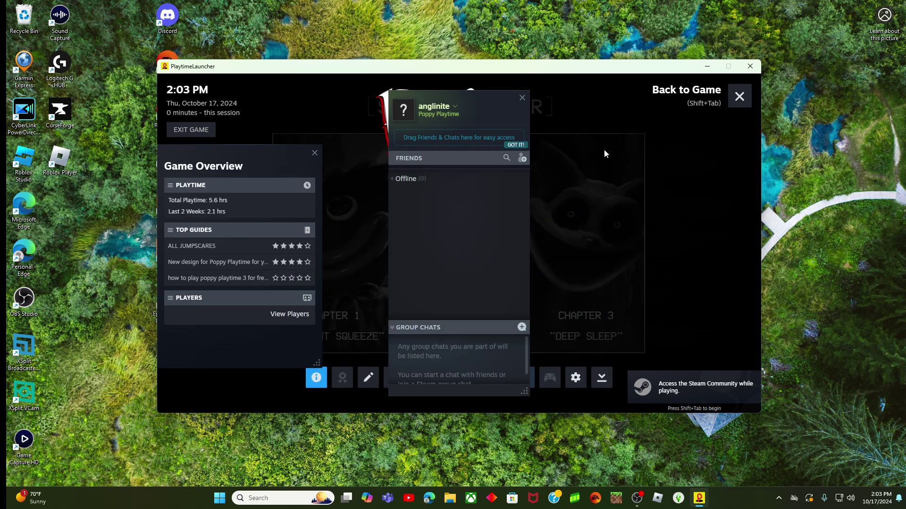
left_click(522, 98)
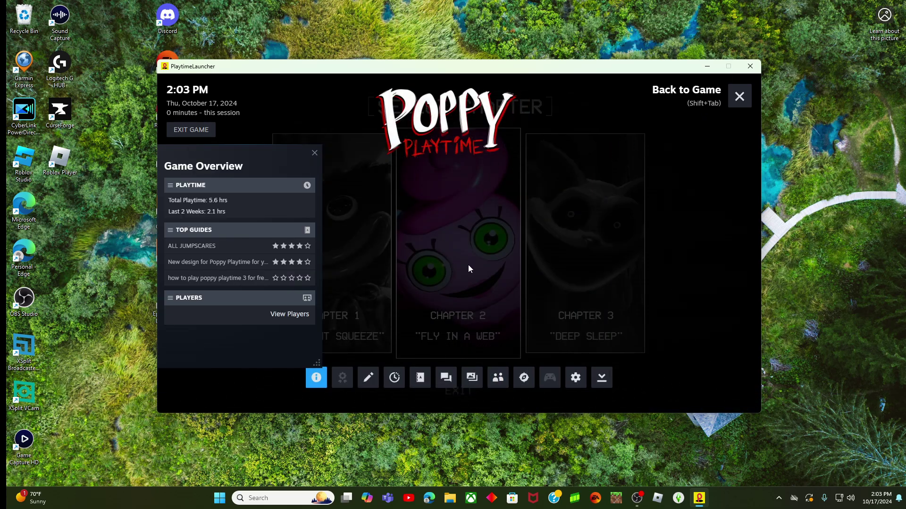
left_click(315, 154)
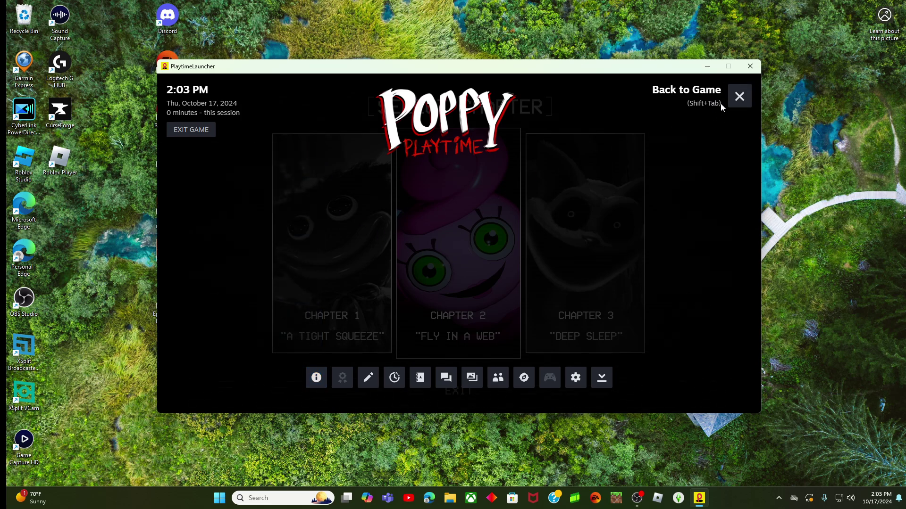
left_click(739, 96)
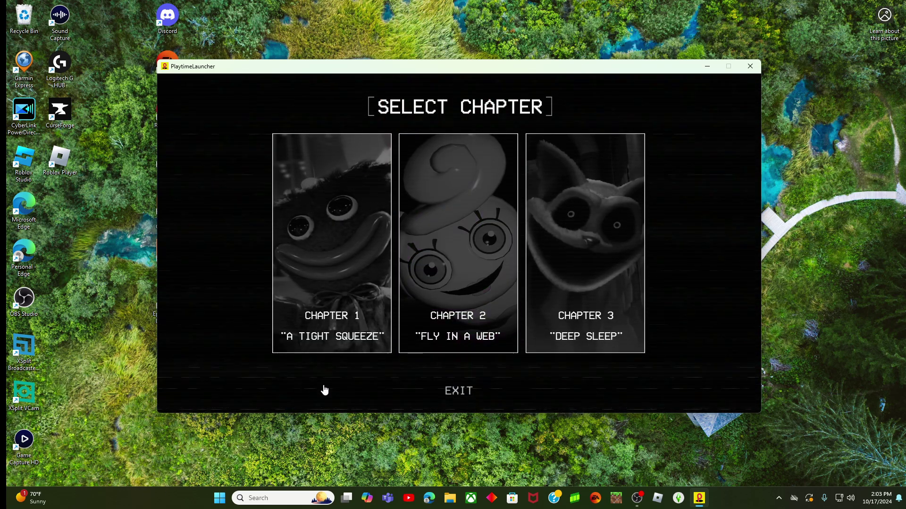
left_click(425, 313)
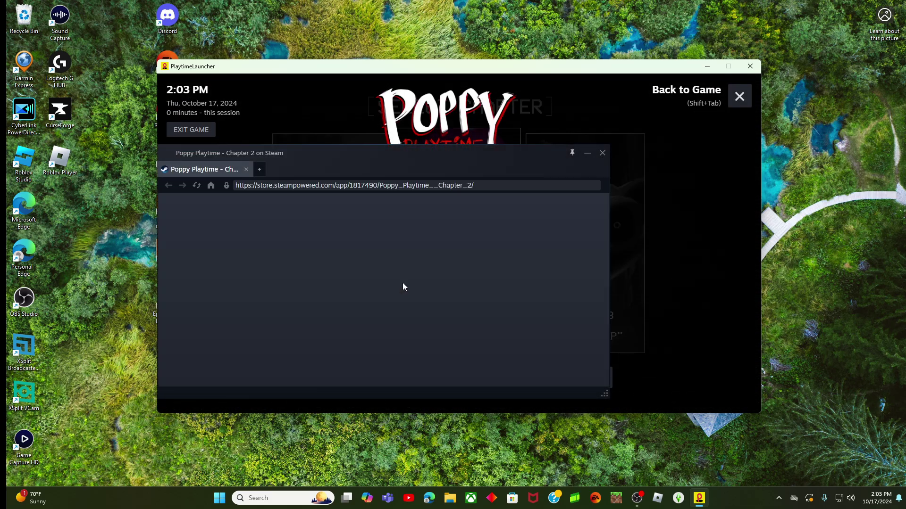
scroll(362, 293, "down", 2)
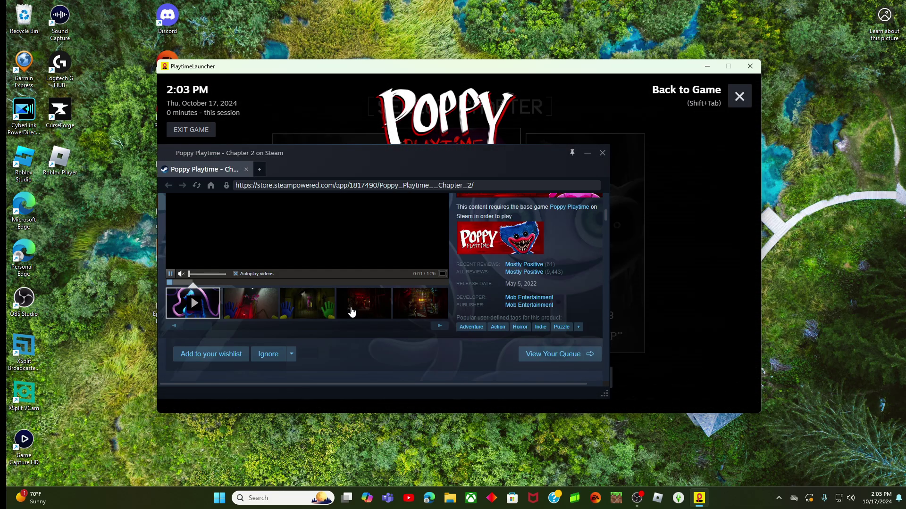
scroll(350, 308, "up", 1)
scroll(350, 308, "up", 2)
scroll(350, 307, "down", 1)
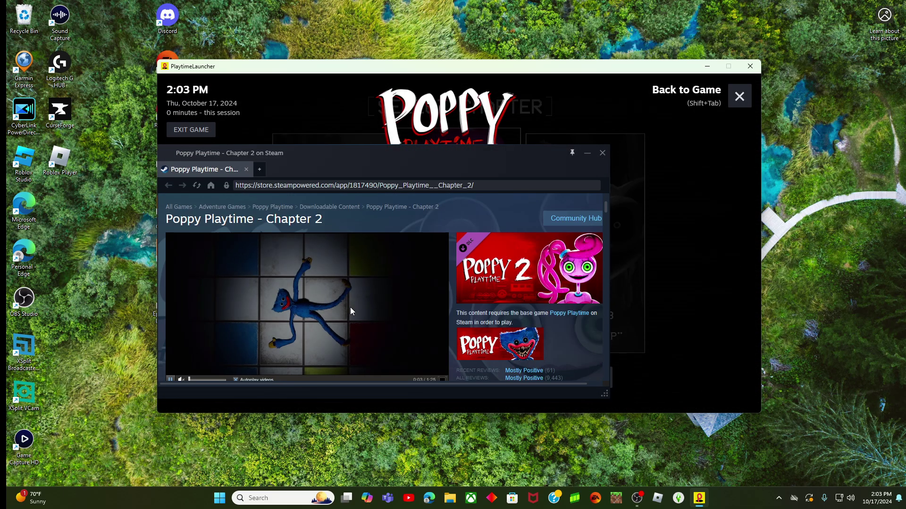
scroll(350, 308, "down", 1)
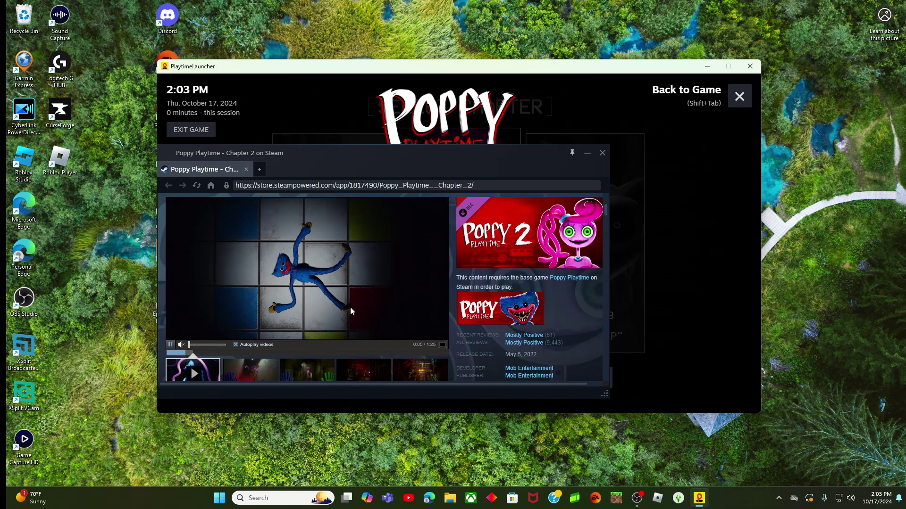
scroll(351, 307, "down", 2)
scroll(351, 307, "down", 1)
scroll(350, 307, "down", 1)
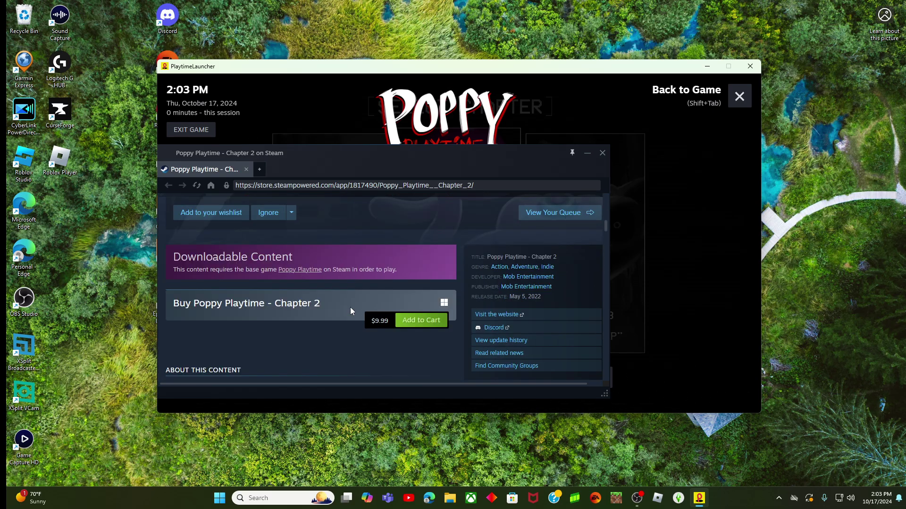
scroll(351, 305, "down", 2)
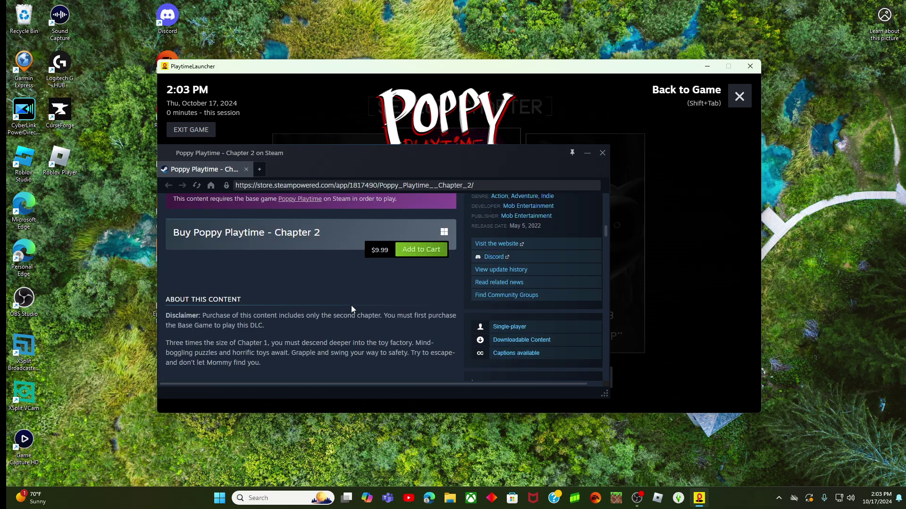
scroll(351, 305, "down", 2)
scroll(351, 305, "down", 1)
scroll(351, 305, "down", 2)
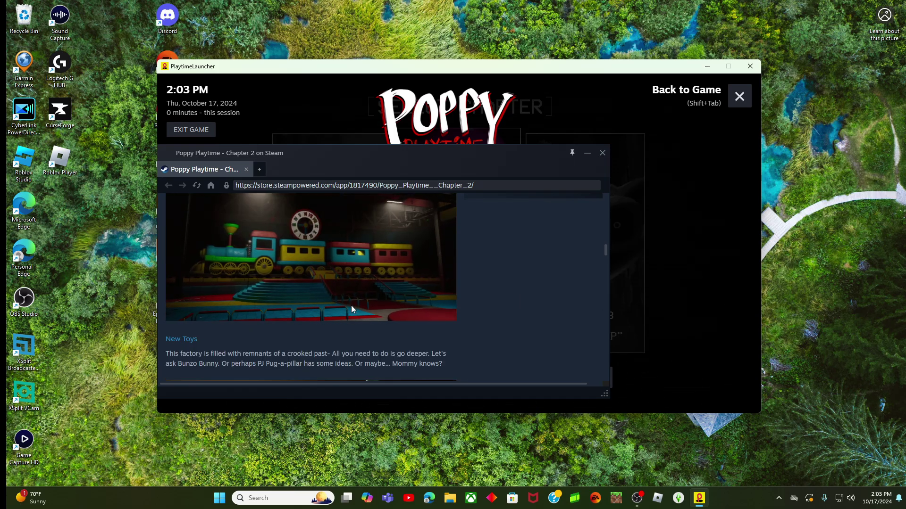
scroll(351, 305, "down", 1)
scroll(351, 305, "down", 2)
scroll(350, 305, "down", 2)
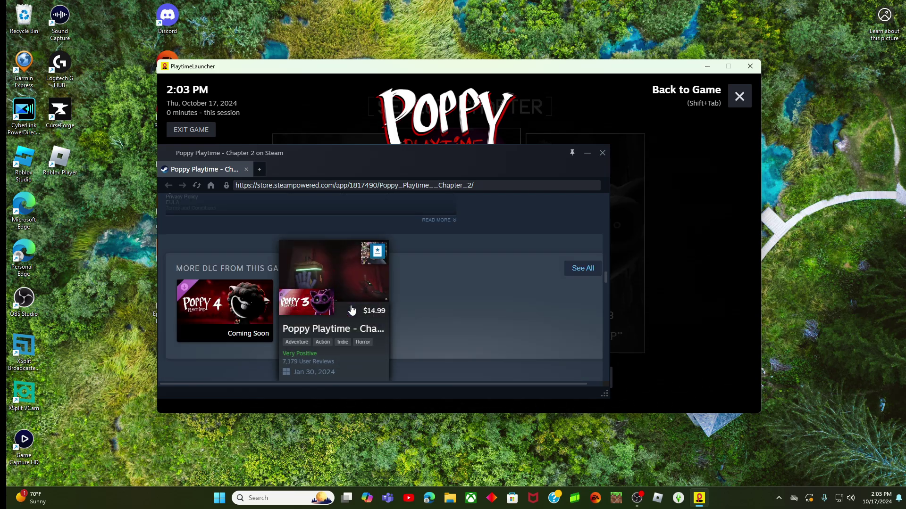
Go from the Chapter 2 page to the Chapter 4 store page, then close the store browser
left_click(205, 291)
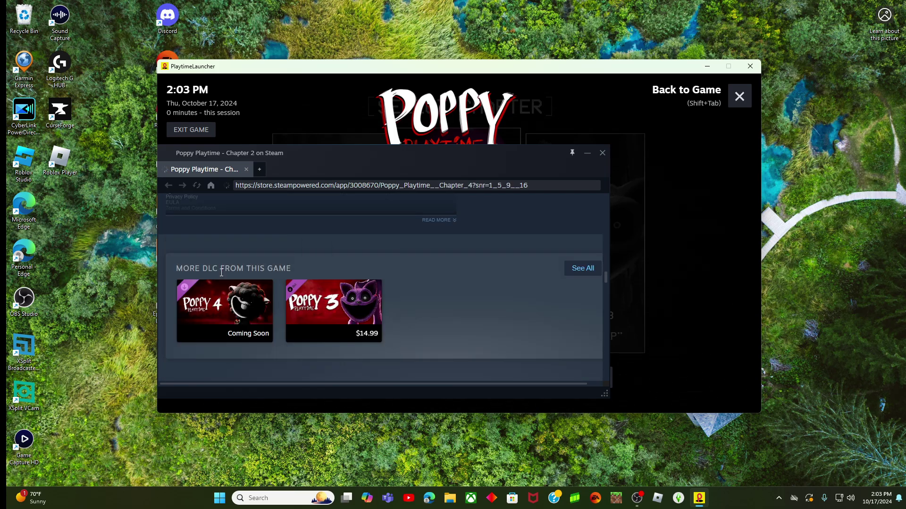
scroll(298, 306, "down", 2)
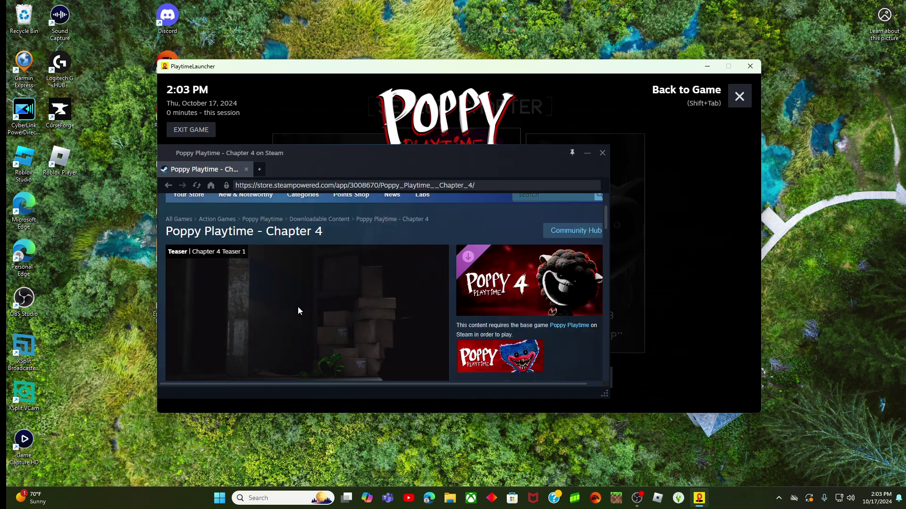
scroll(298, 307, "down", 1)
scroll(478, 319, "down", 3)
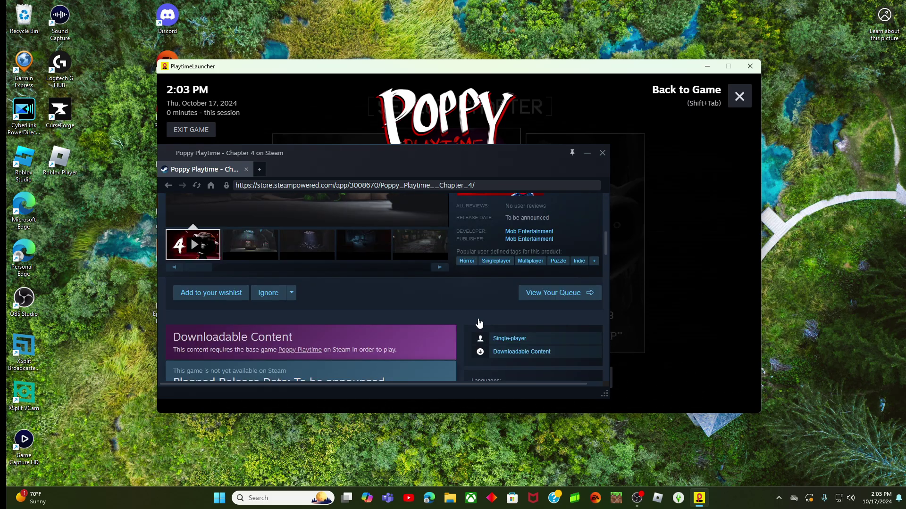
scroll(478, 319, "down", 3)
scroll(477, 319, "down", 3)
scroll(477, 319, "down", 2)
scroll(478, 318, "down", 3)
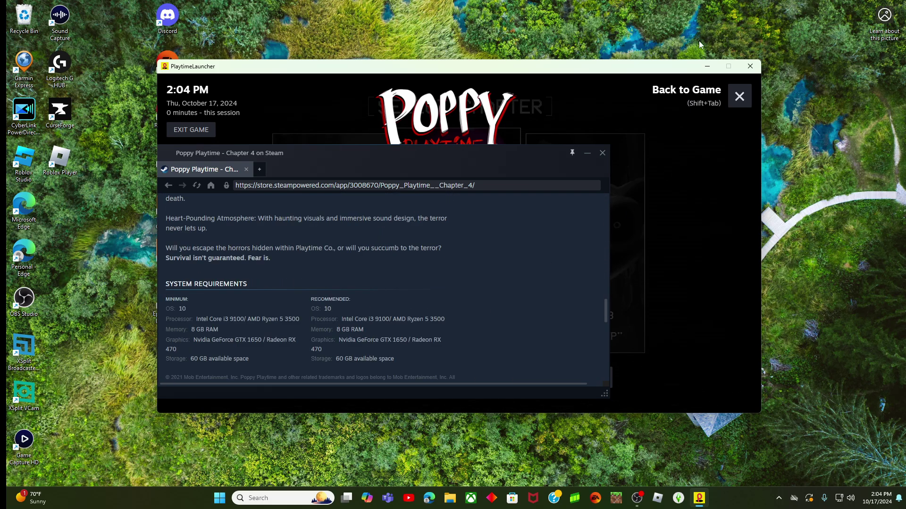
left_click(602, 153)
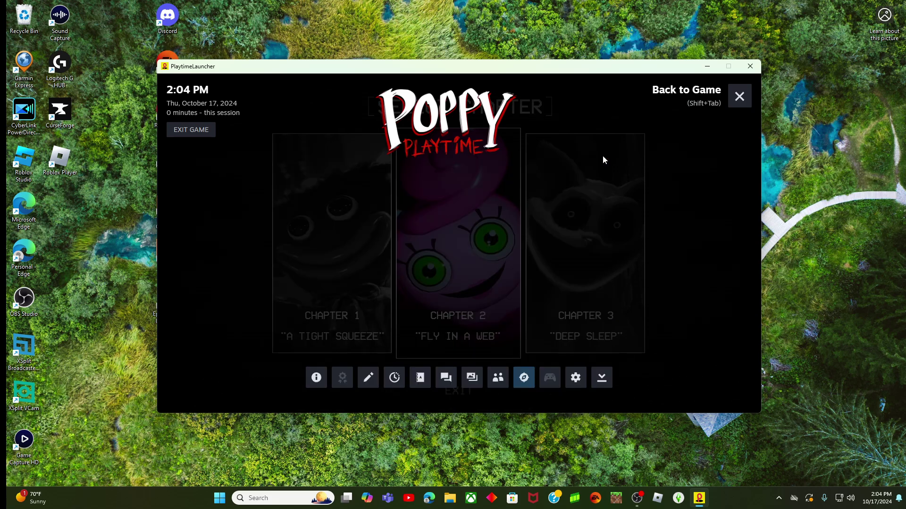
Dismiss the overlay, briefly open and close Chapter 3's store page, then exit the launcher
left_click(739, 97)
left_click(568, 284)
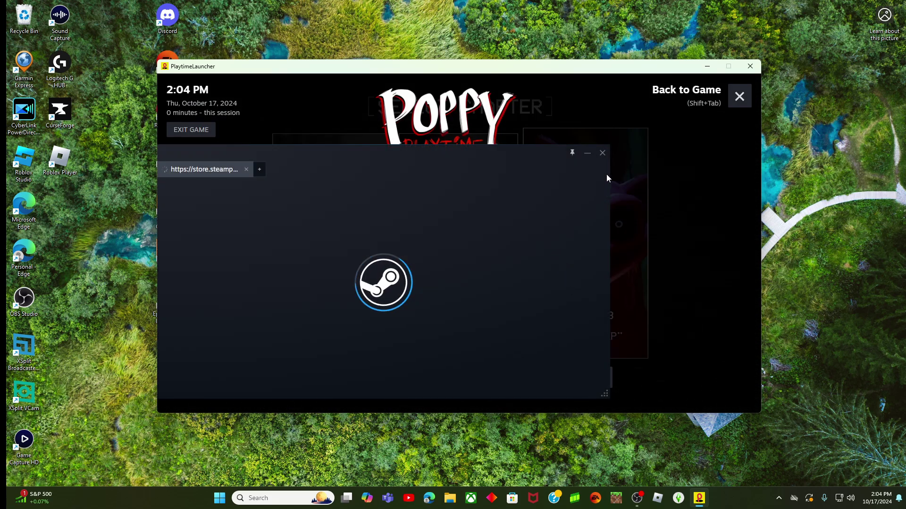
left_click(603, 153)
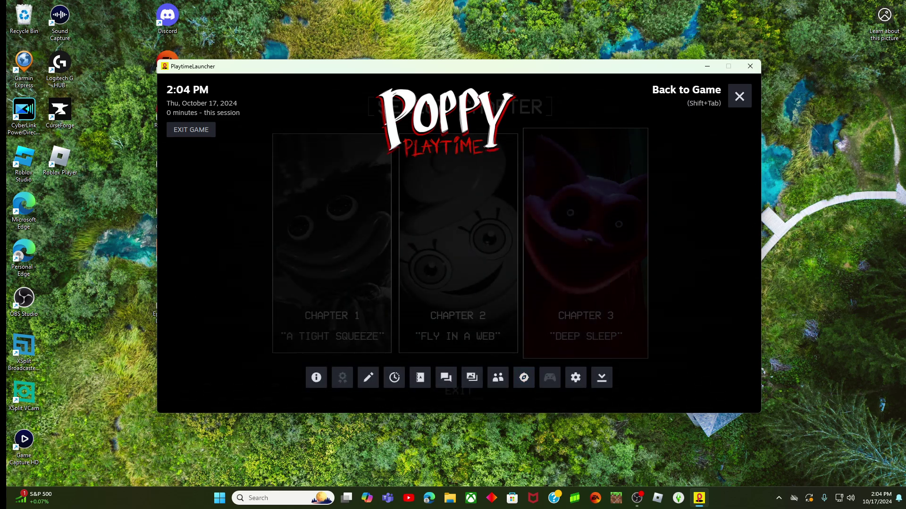
left_click(739, 97)
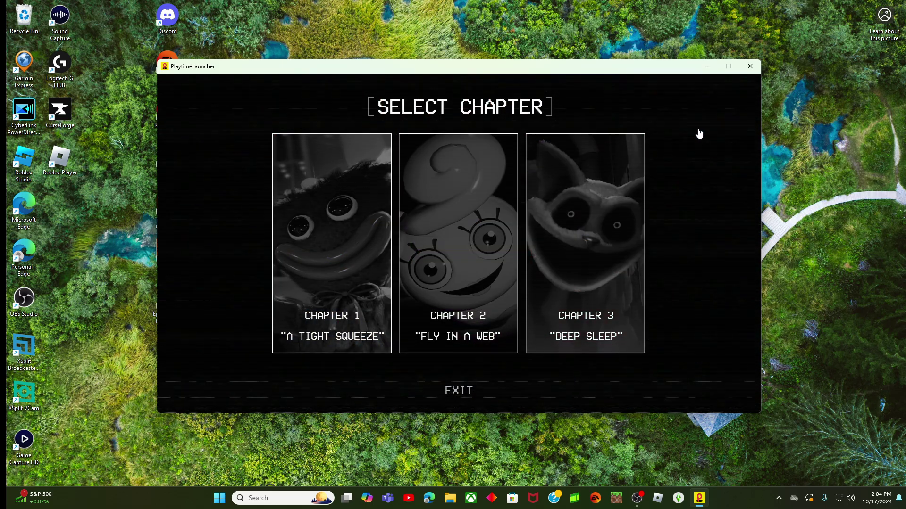
left_click(749, 66)
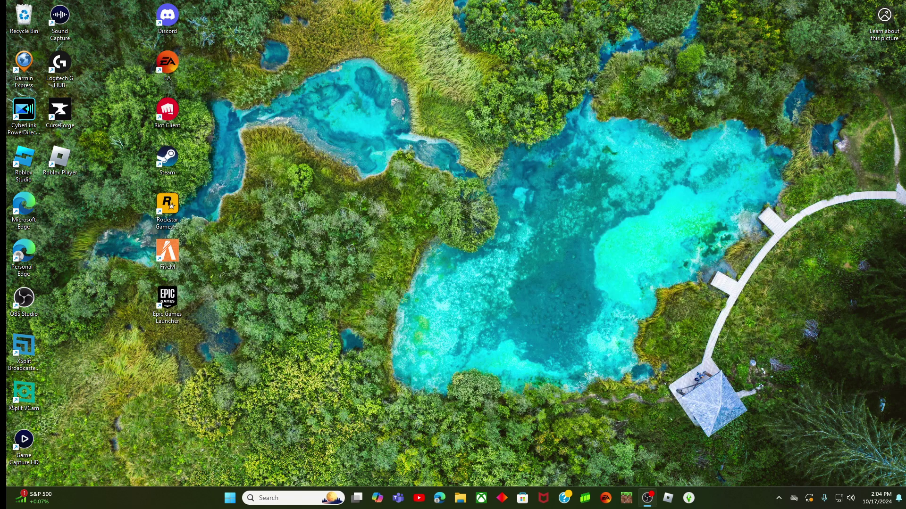